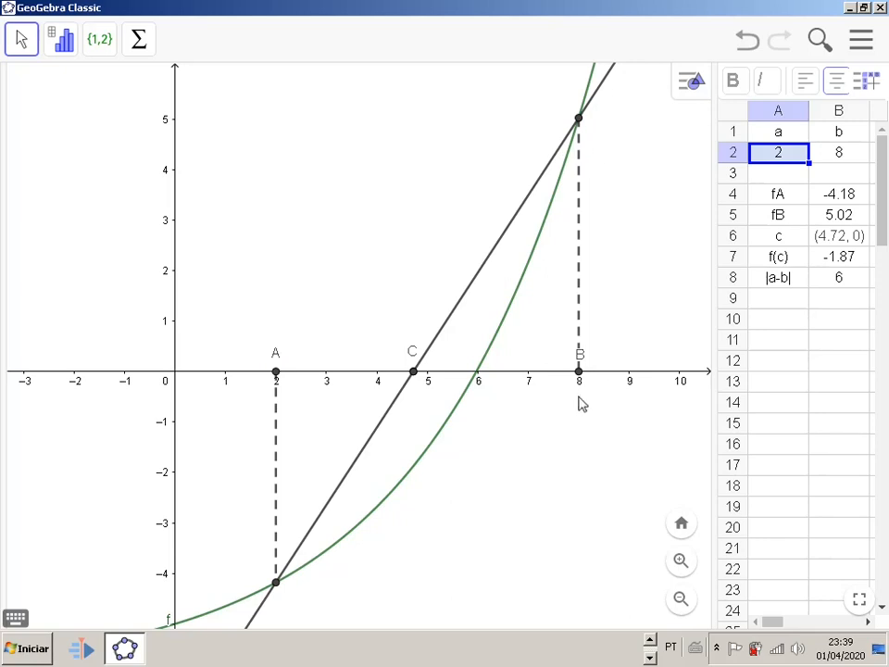
Examine the spreadsheet values for b, fA, fB, c and f(c) against the secant line and points on the graph.
{"action": "left_click", "coordinate": [823, 156]}
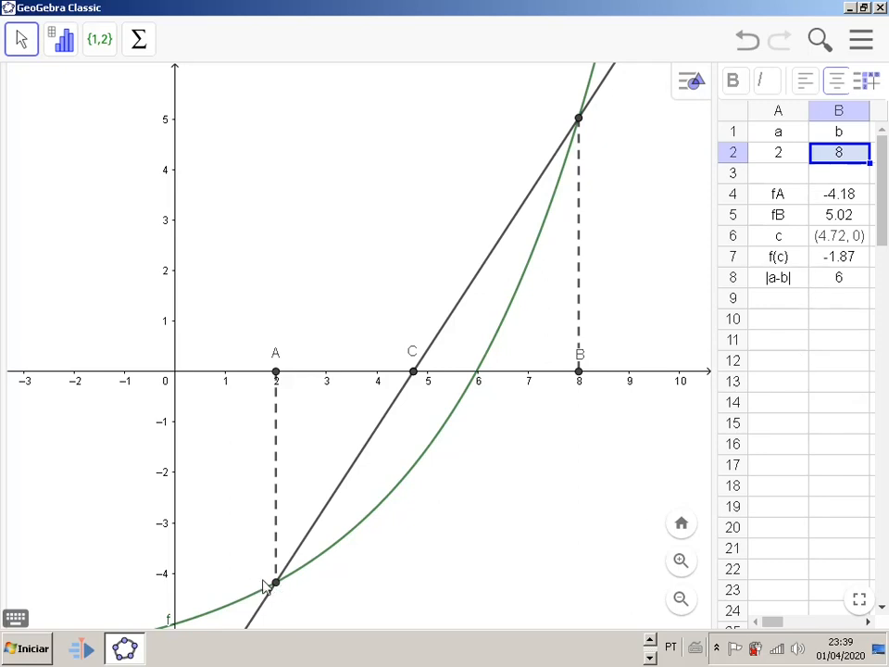
{"action": "left_click", "coordinate": [778, 196]}
{"action": "left_click", "coordinate": [838, 198]}
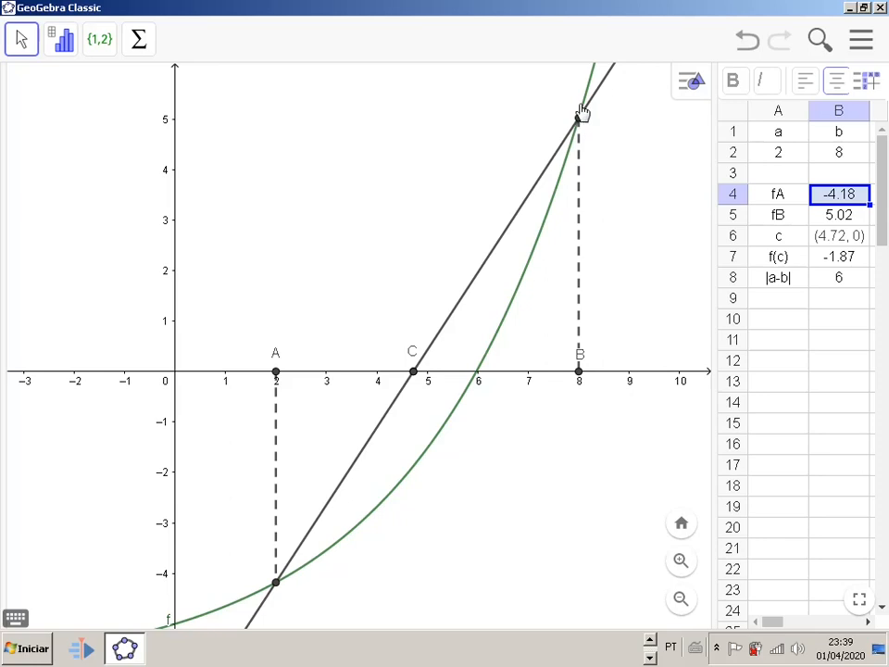
{"action": "left_click", "coordinate": [815, 217]}
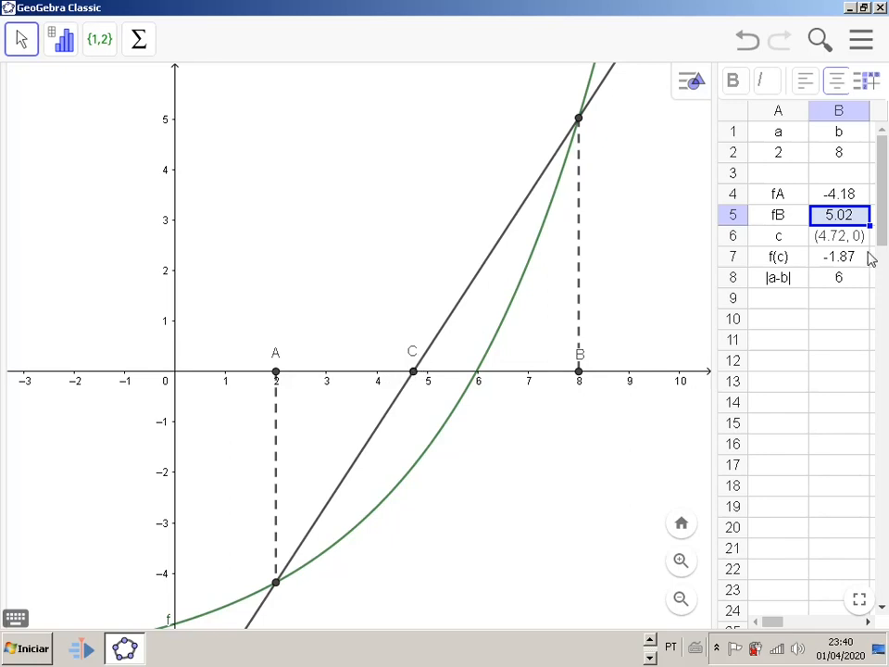
{"action": "left_click", "coordinate": [801, 240]}
{"action": "left_click", "coordinate": [838, 242]}
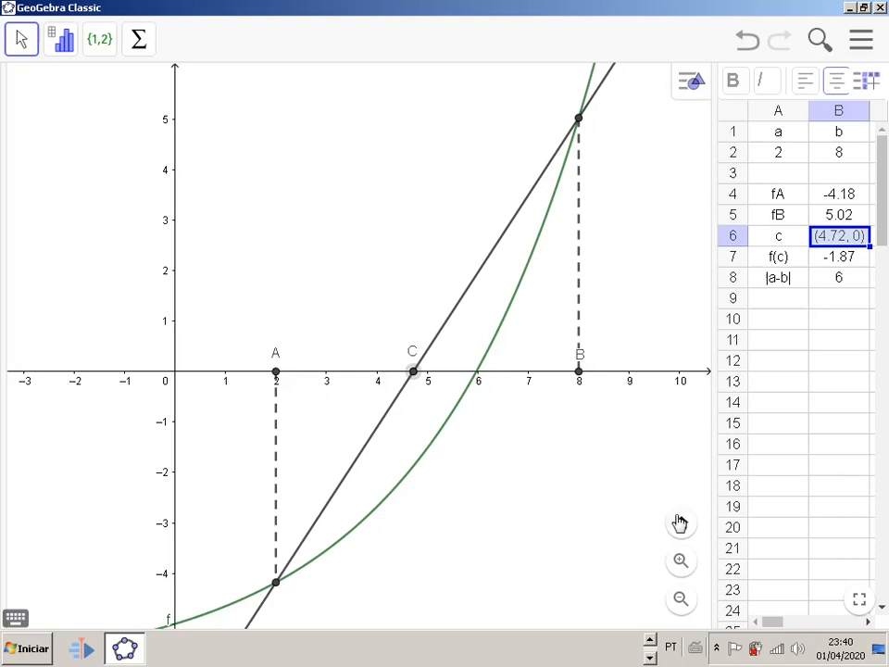
{"action": "left_click", "coordinate": [801, 262]}
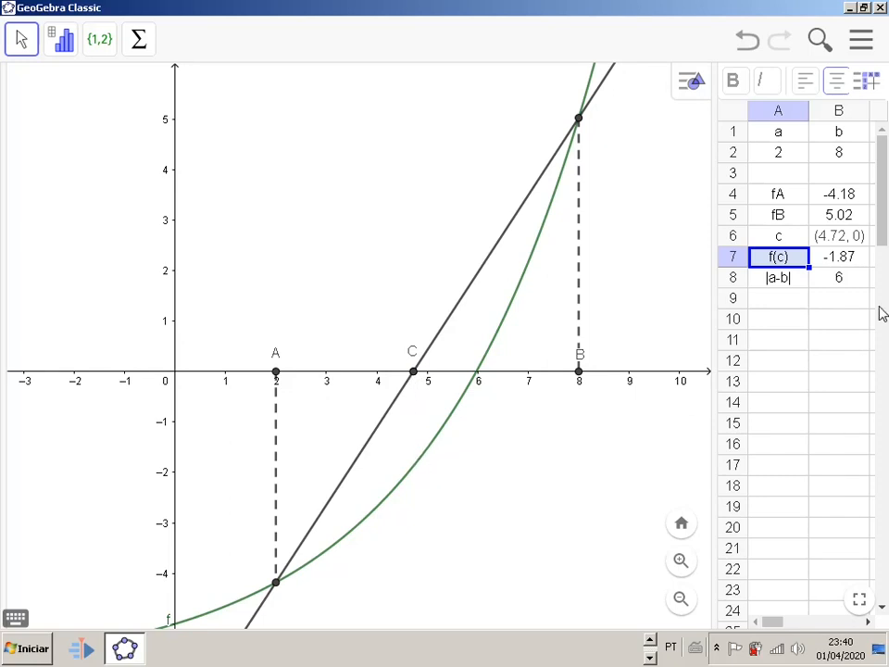
{"action": "left_click", "coordinate": [815, 259]}
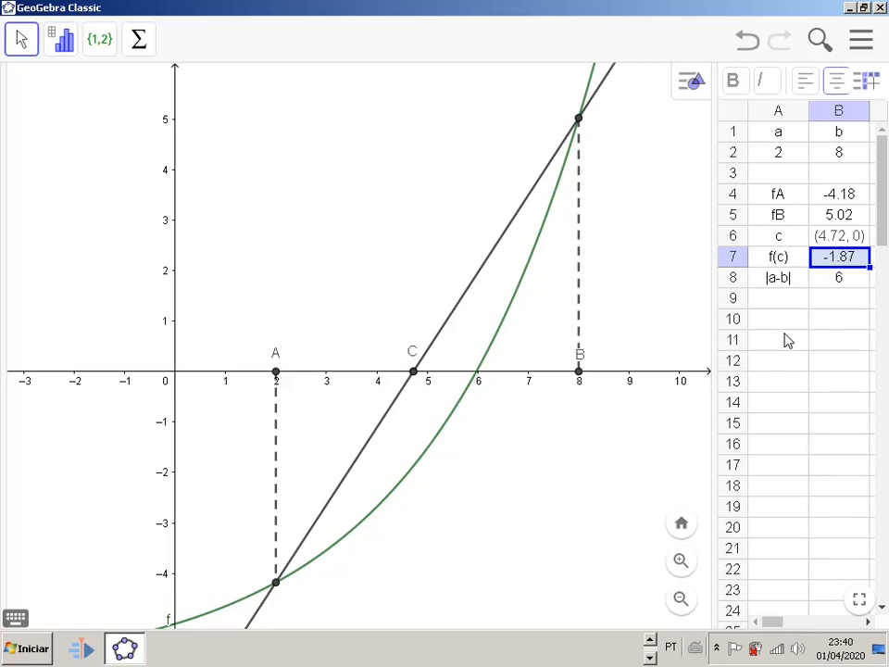
Examine the |a-b| stopping criterion alongside the a and b values, and compare it with the f(c) criterion.
{"action": "left_click", "coordinate": [750, 277]}
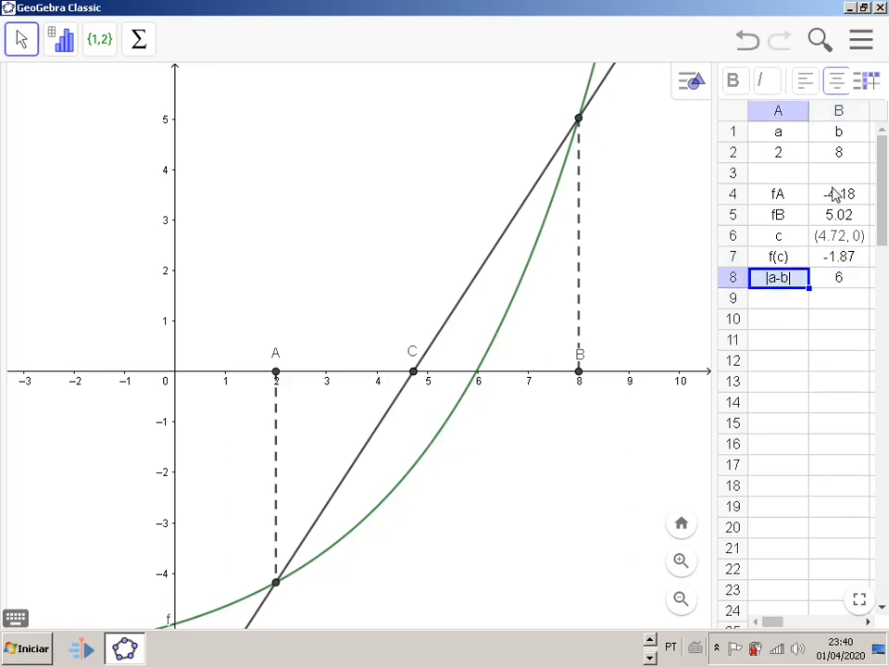
{"action": "left_click", "coordinate": [778, 156]}
{"action": "left_click", "coordinate": [814, 155]}
{"action": "left_click", "coordinate": [795, 155]}
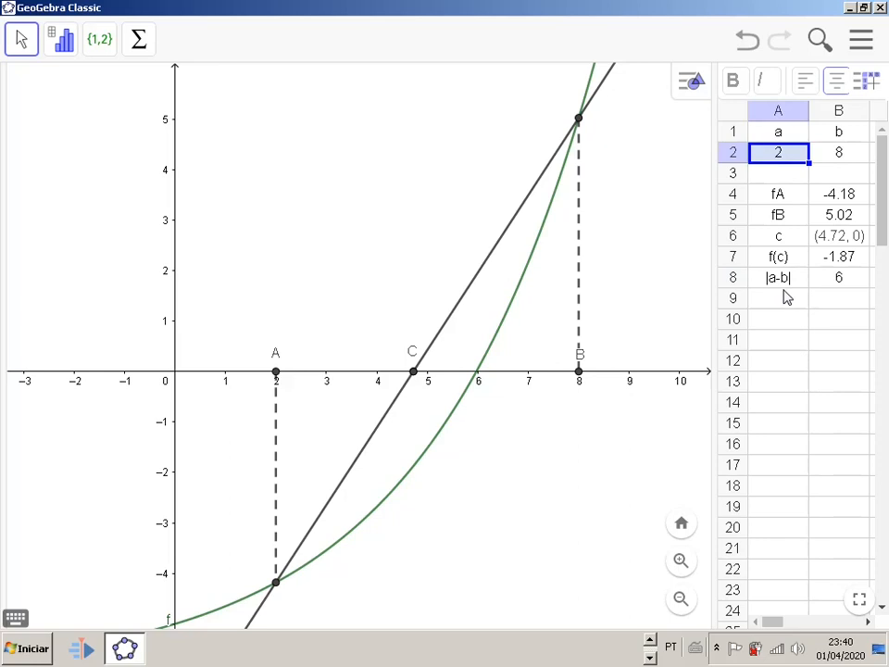
{"action": "left_click", "coordinate": [837, 280]}
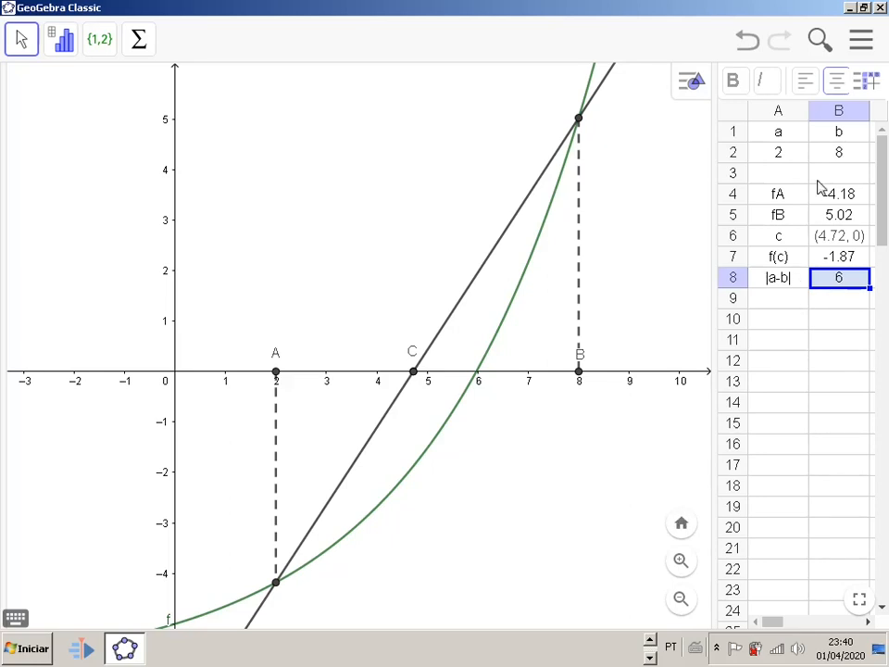
{"action": "left_click", "coordinate": [837, 160]}
{"action": "left_click", "coordinate": [806, 163]}
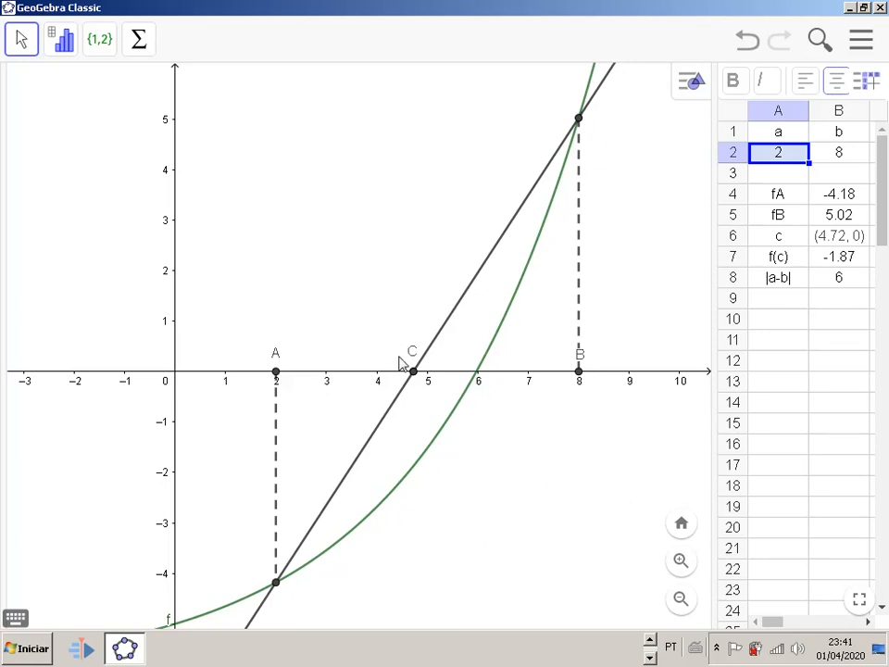
{"action": "left_click", "coordinate": [792, 260]}
{"action": "left_click", "coordinate": [844, 259]}
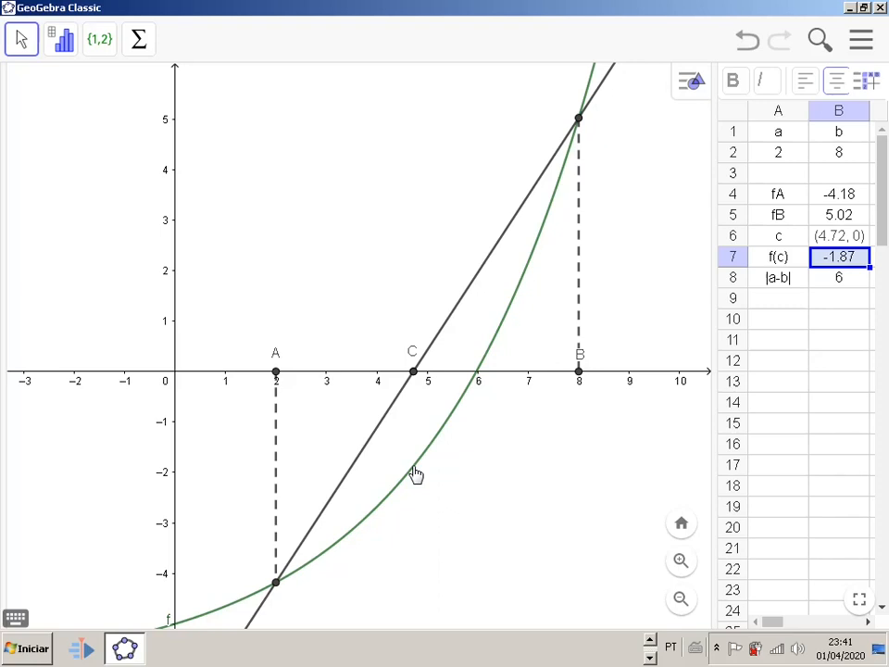
Perform the first secant iteration by setting a to 8 and b to 4.72 in the spreadsheet.
{"action": "left_click", "coordinate": [781, 154]}
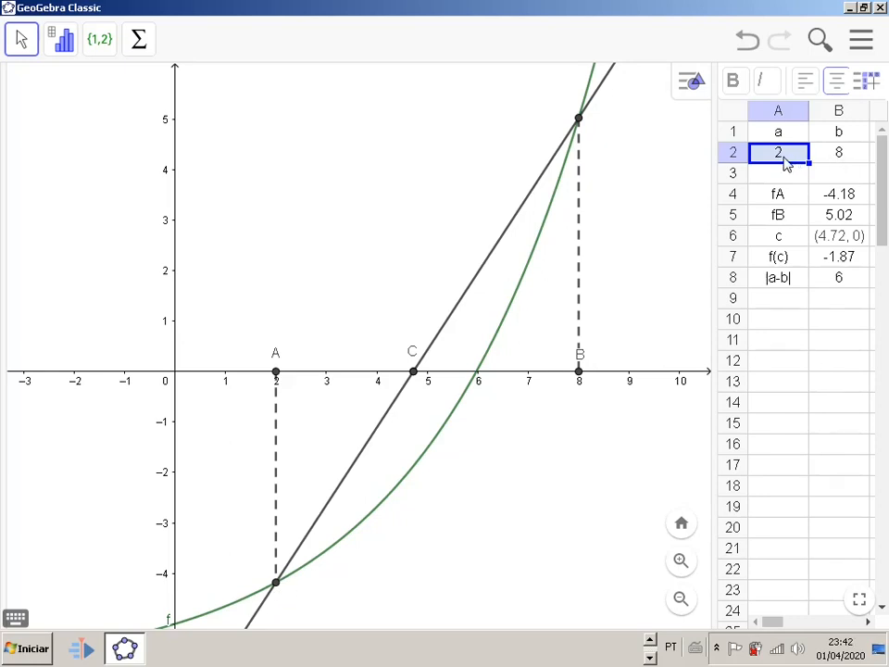
{"action": "type", "text": "3"}
{"action": "type", "text": "8"}
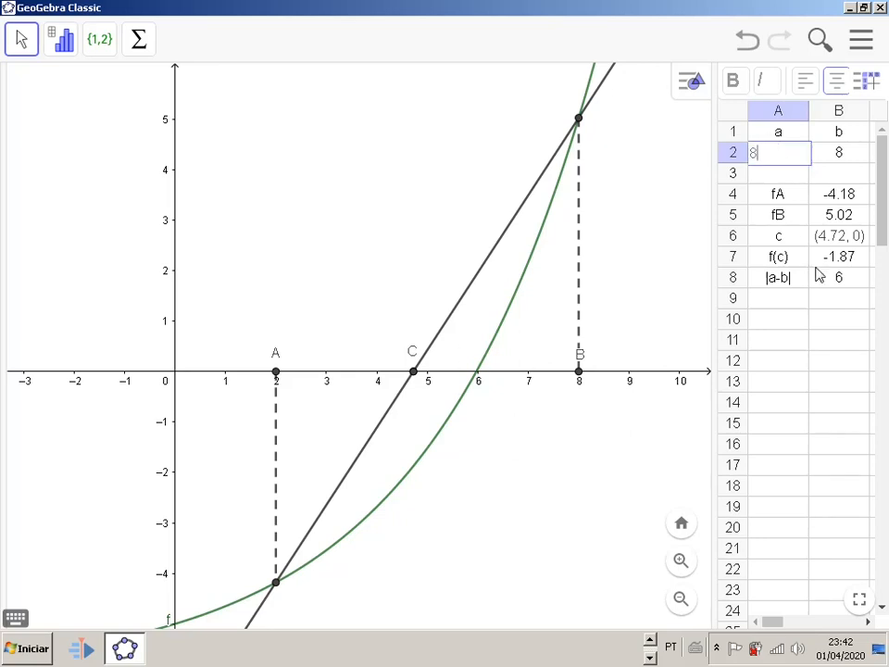
{"action": "left_click", "coordinate": [842, 153]}
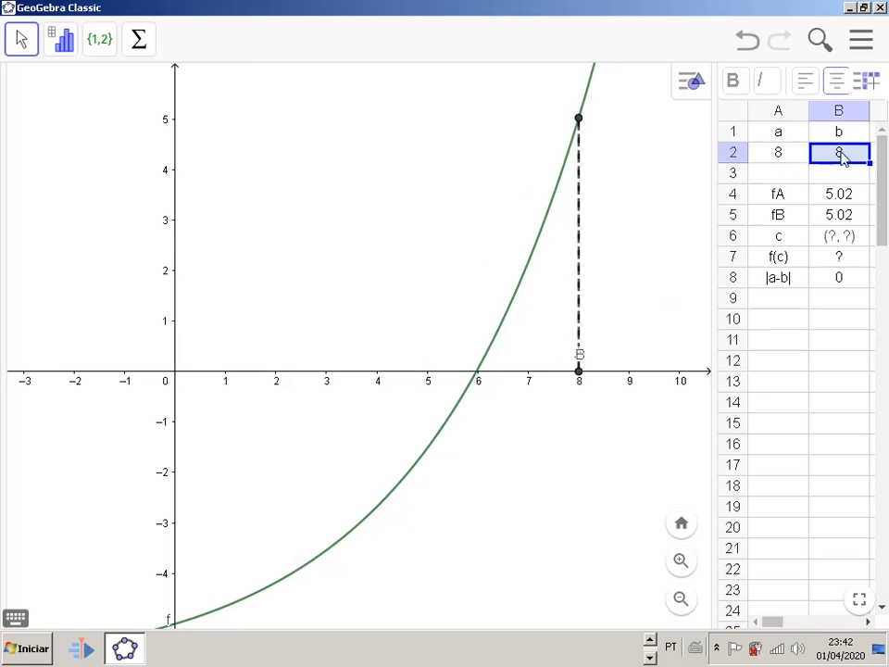
{"action": "type", "text": "4.72"}
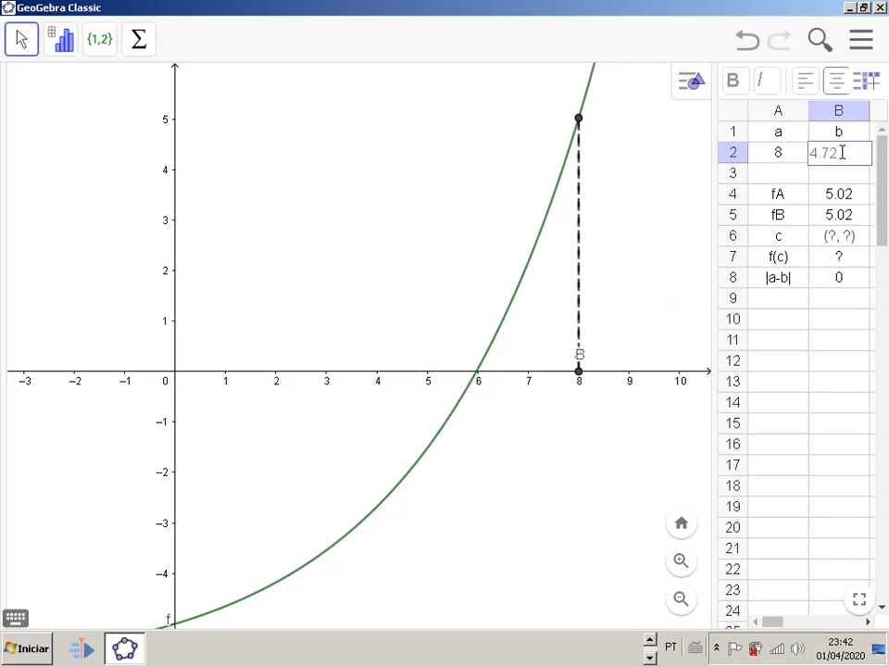
{"action": "key", "text": "Return"}
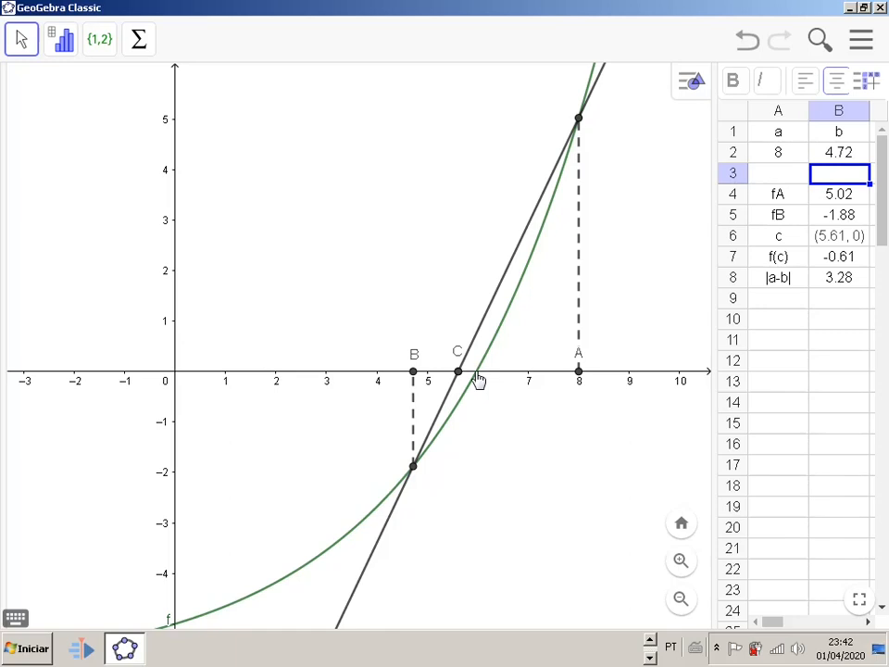
Check c and f(c), and advance the secant method by setting a to 4.72 and b to 5.61.
{"action": "left_click", "coordinate": [836, 239]}
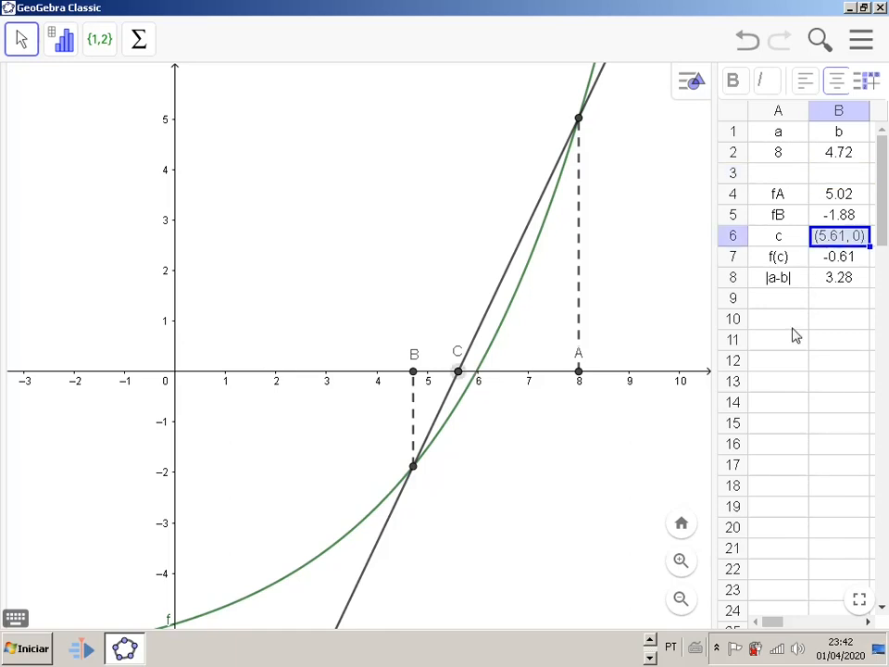
{"action": "left_click", "coordinate": [832, 259]}
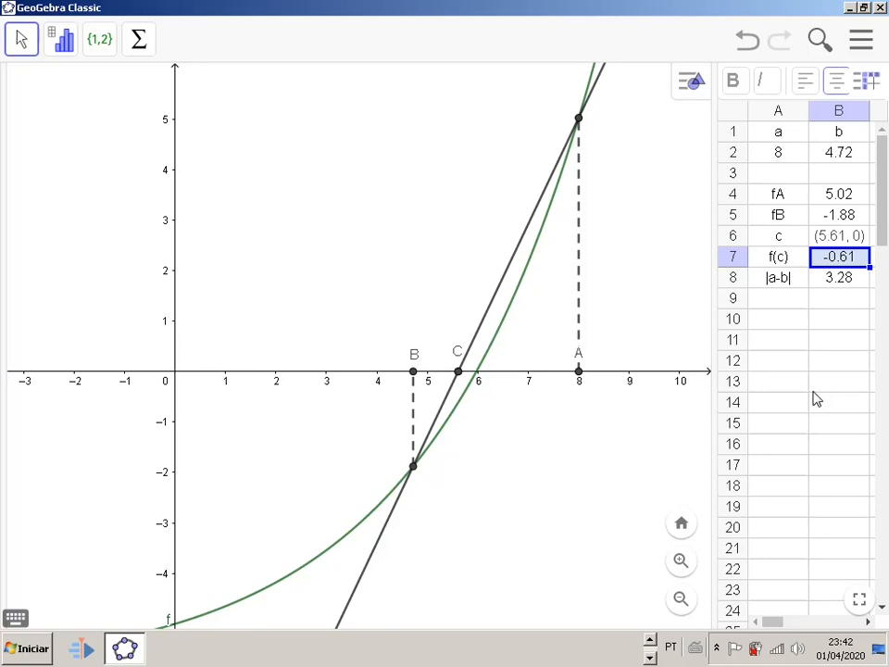
{"action": "left_click", "coordinate": [782, 157]}
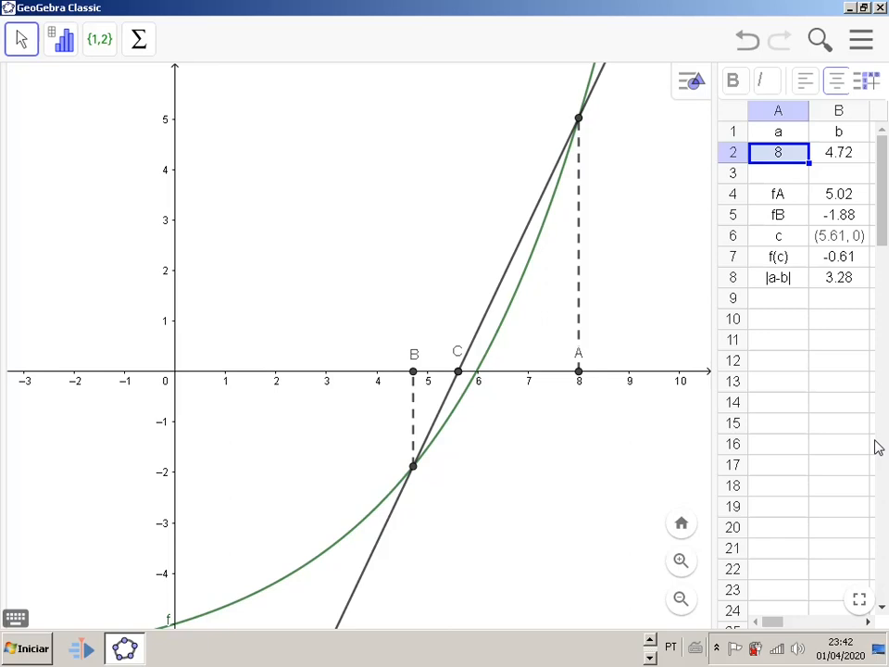
{"action": "type", "text": "4.72"}
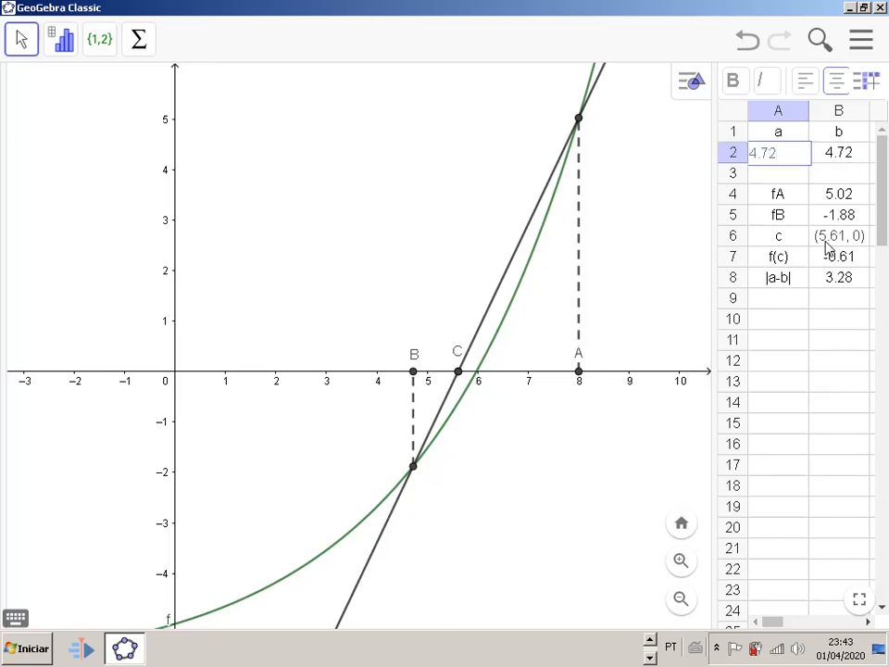
{"action": "left_click", "coordinate": [850, 160]}
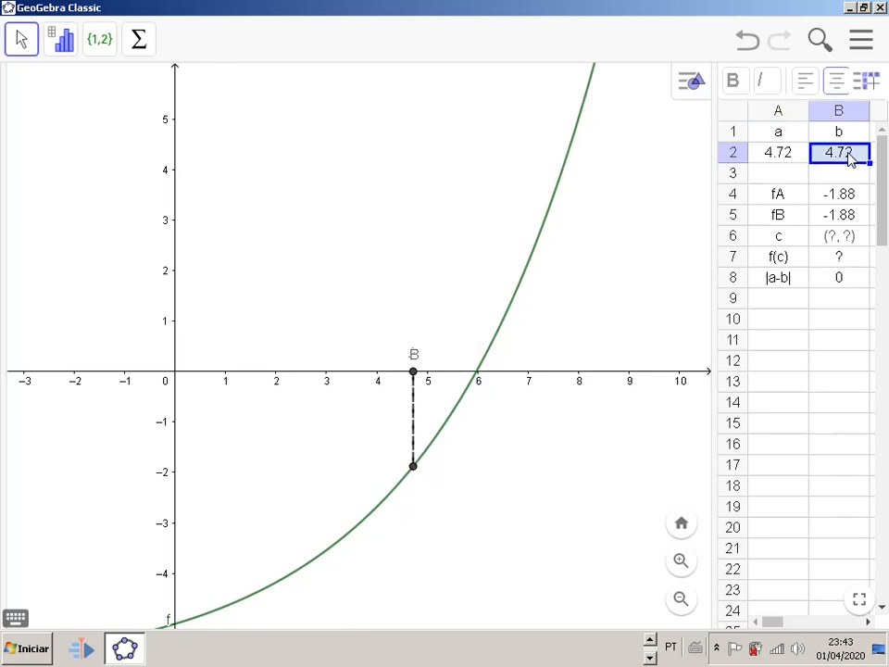
{"action": "type", "text": "5.61"}
{"action": "key", "text": "Return"}
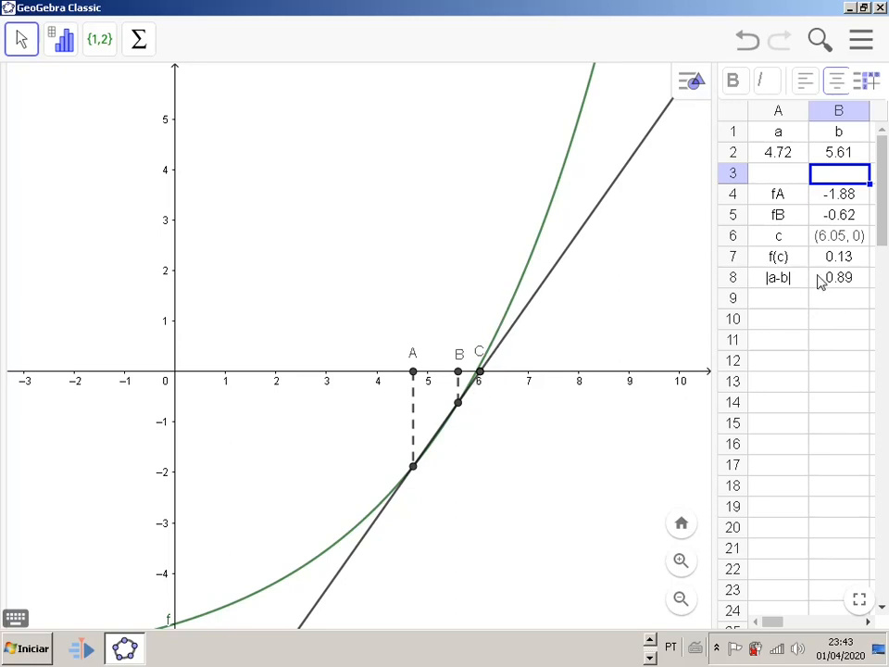
Review c and f(c), and perform another secant iteration with a set to 5.61 and b to 6.05.
{"action": "left_click", "coordinate": [843, 240]}
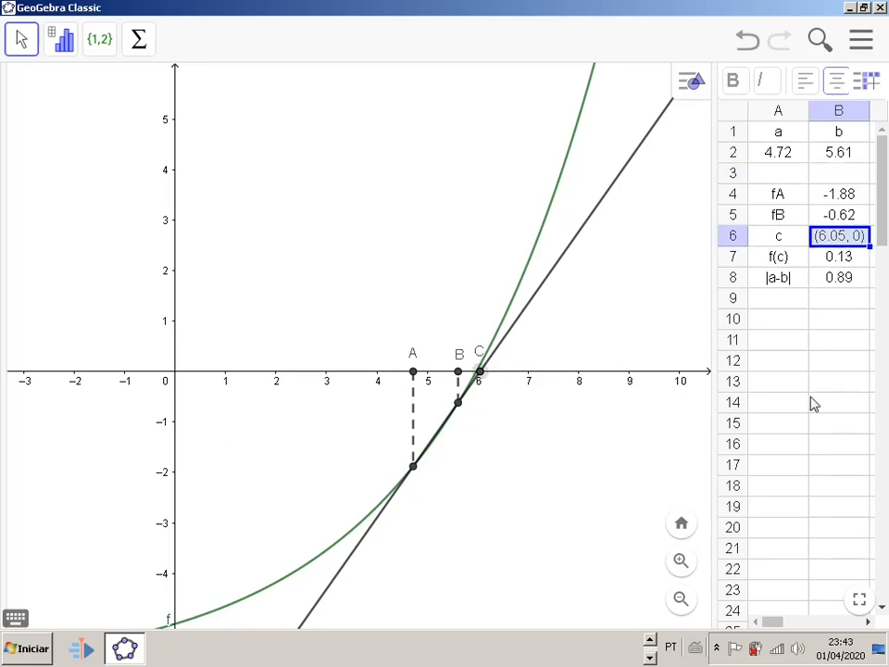
{"action": "left_click", "coordinate": [854, 263]}
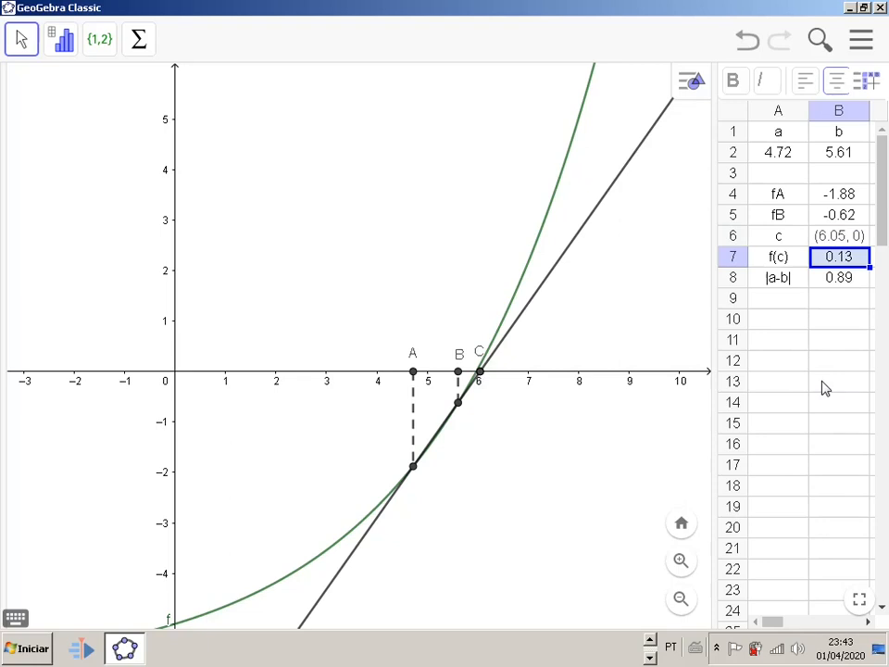
{"action": "left_click", "coordinate": [788, 154]}
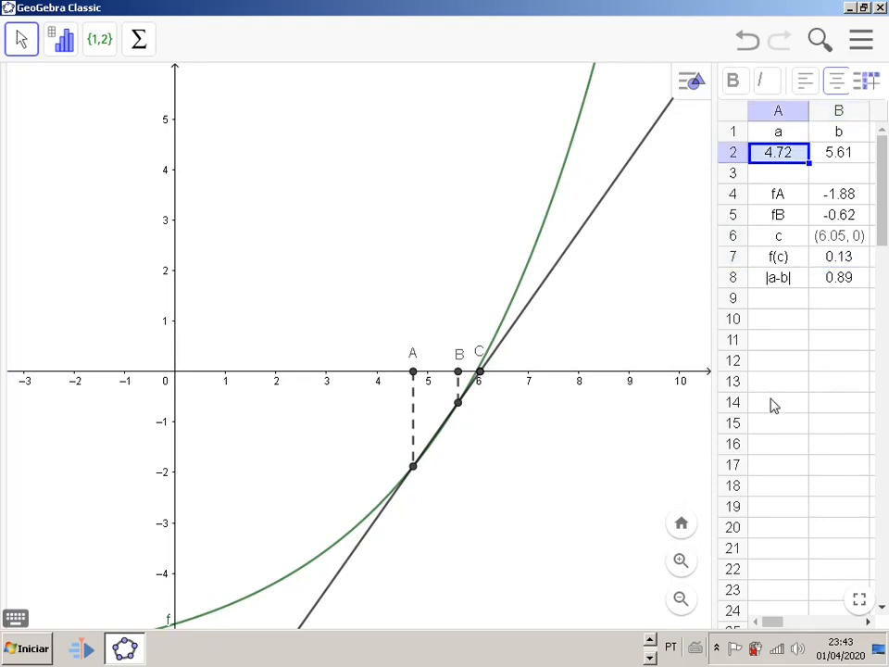
{"action": "type", "text": "5.61"}
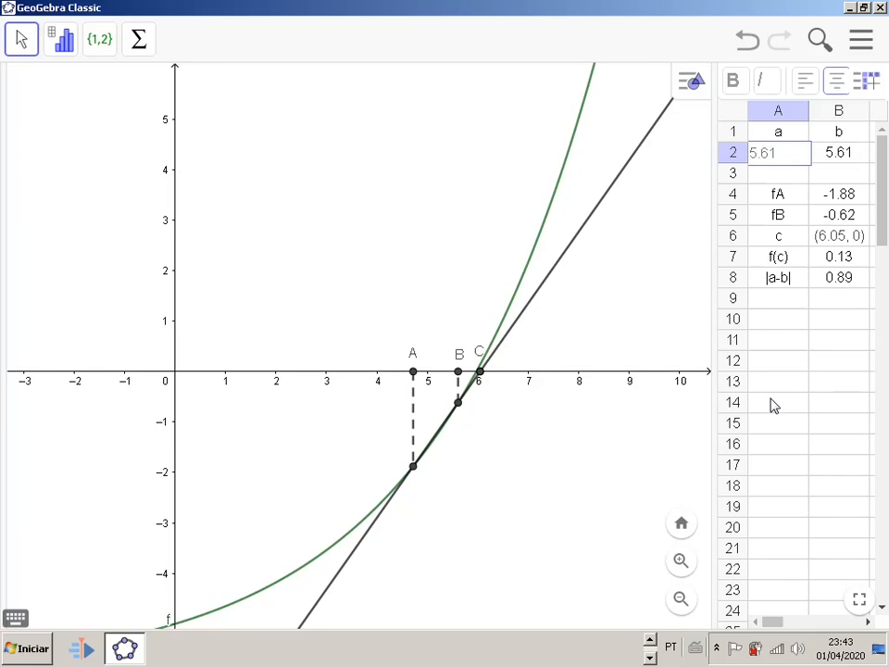
{"action": "key", "text": "Tab"}
{"action": "type", "text": "6.05"}
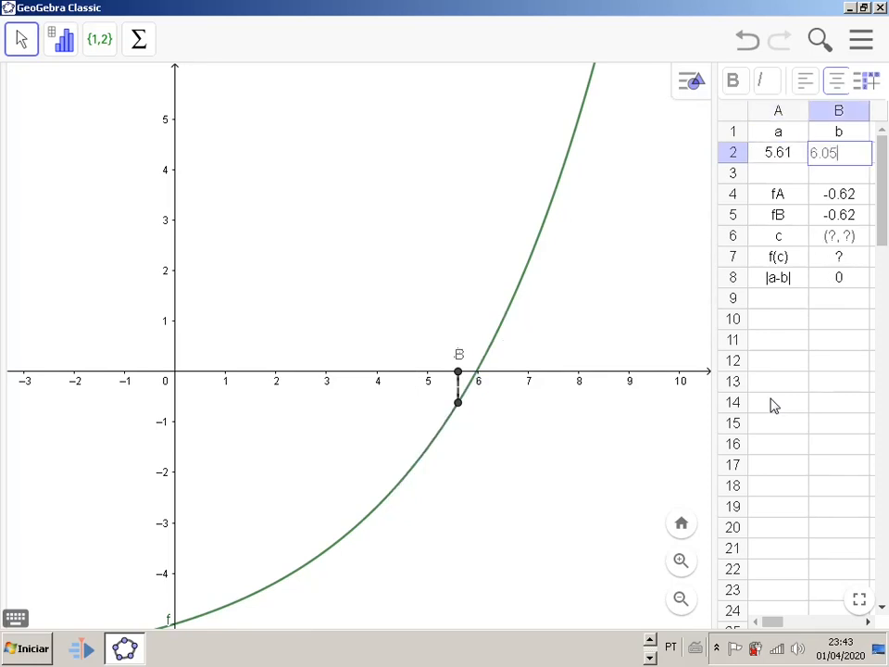
{"action": "key", "text": "Return"}
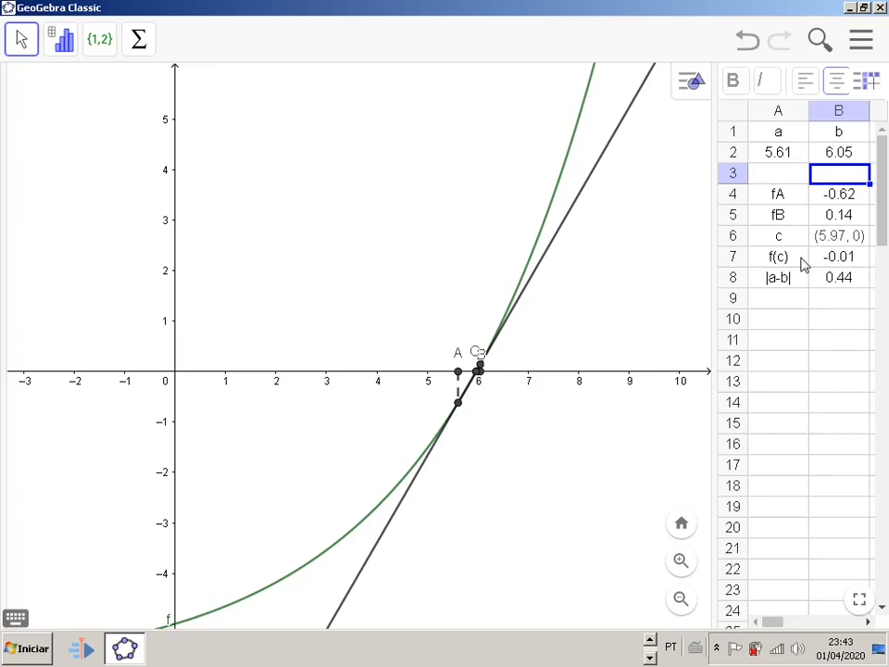
Check f(c) and update the interval for another secant iteration, setting a to 6.05 and b to 5.97.
{"action": "left_click", "coordinate": [844, 263]}
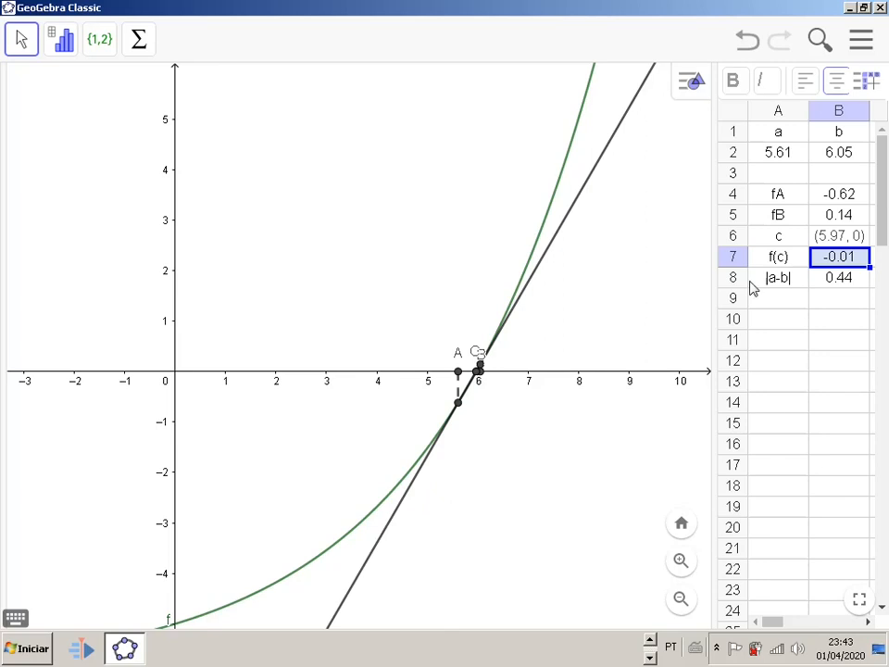
{"action": "left_click", "coordinate": [790, 150]}
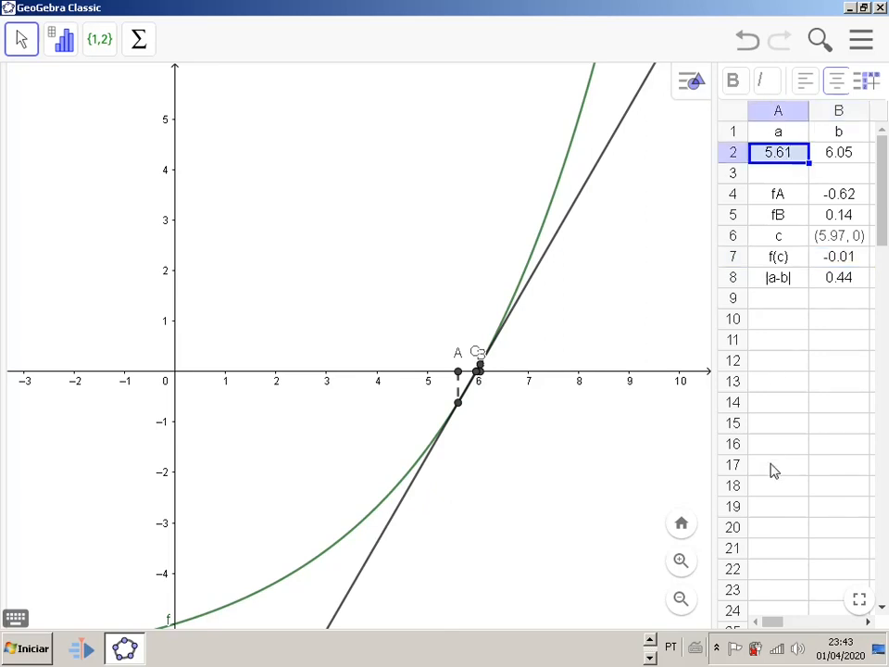
{"action": "type", "text": "6."}
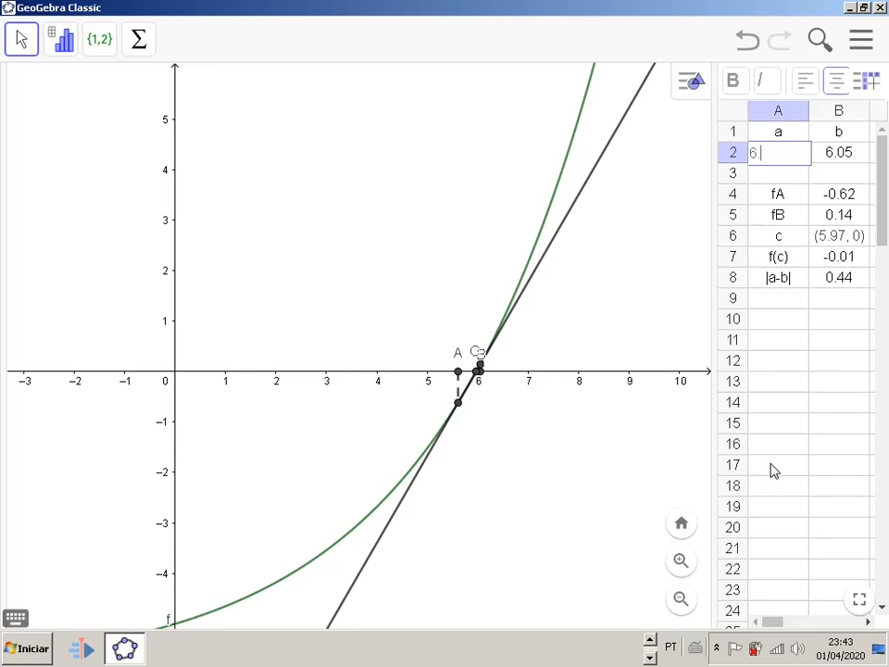
{"action": "type", "text": "05"}
{"action": "key", "text": "Tab"}
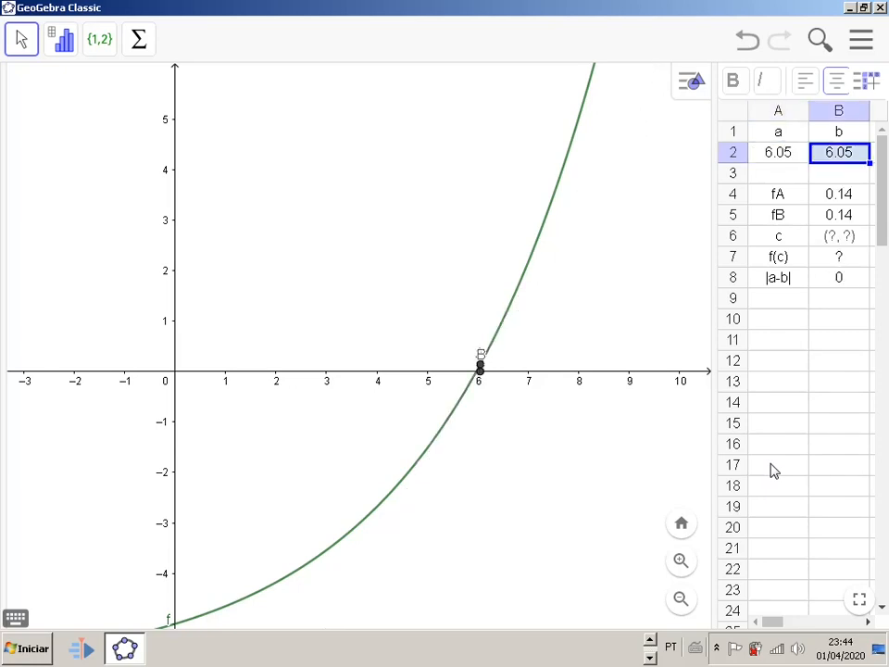
{"action": "type", "text": "5.97"}
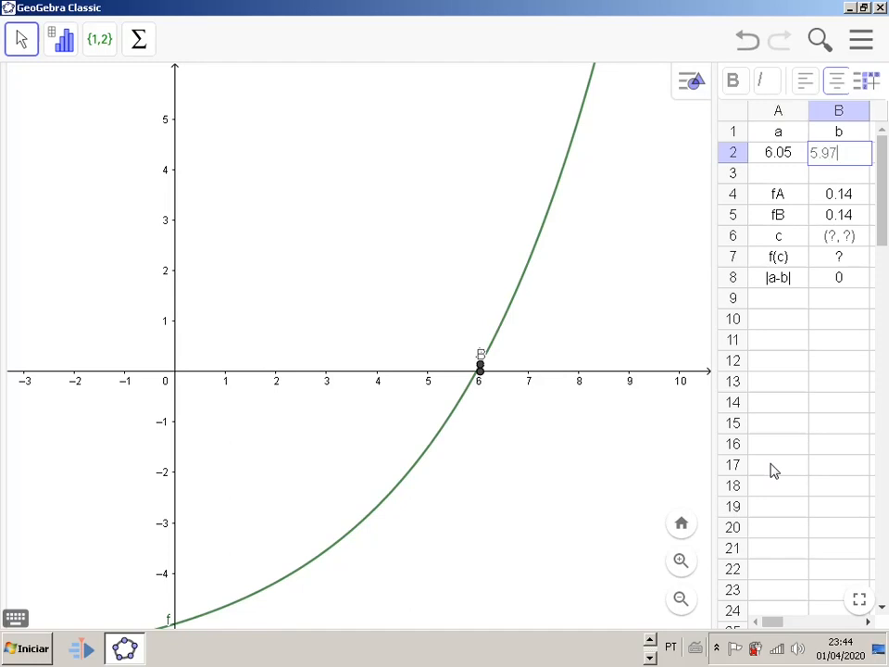
{"action": "key", "text": "Return"}
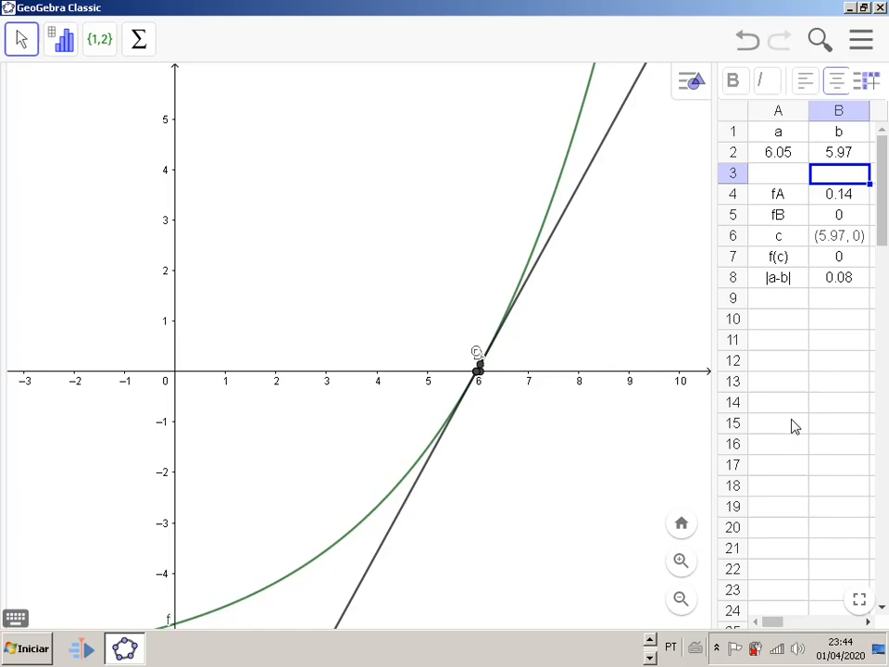
Examine the root approximation c, f(c) and the final a and b values against the stopping criteria.
{"action": "left_click", "coordinate": [787, 239]}
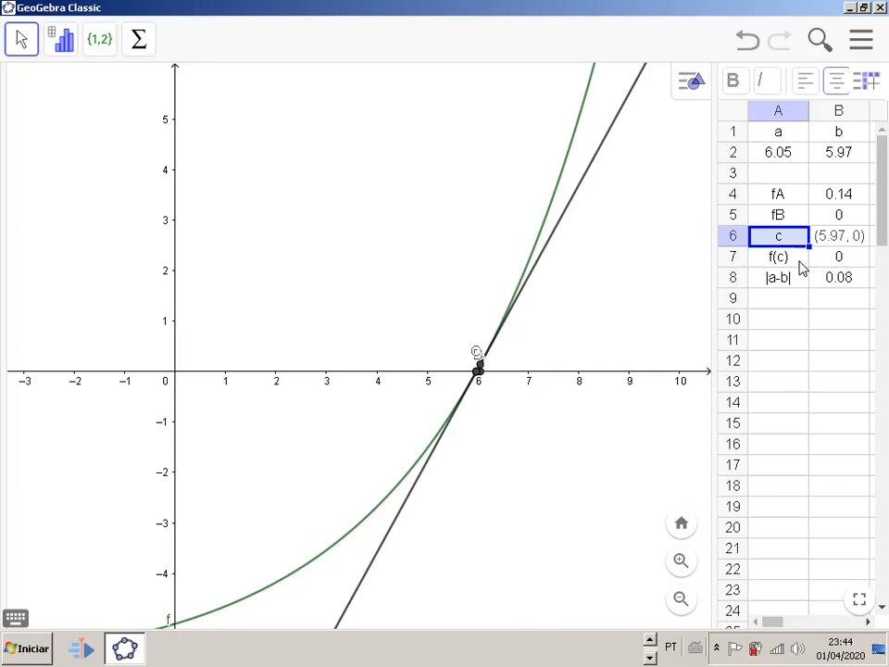
{"action": "left_click", "coordinate": [834, 262]}
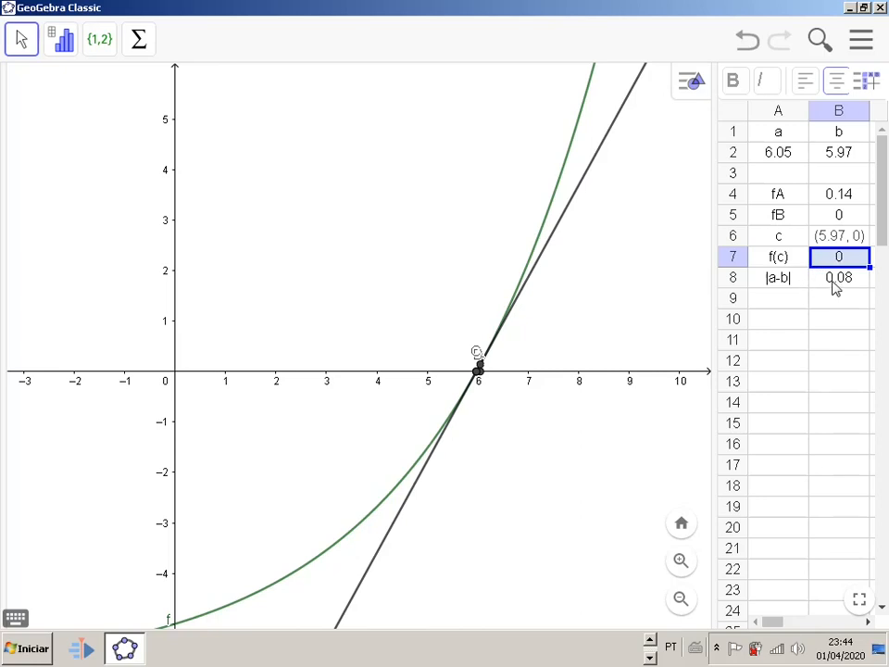
{"action": "left_click", "coordinate": [797, 160]}
{"action": "left_click", "coordinate": [834, 158]}
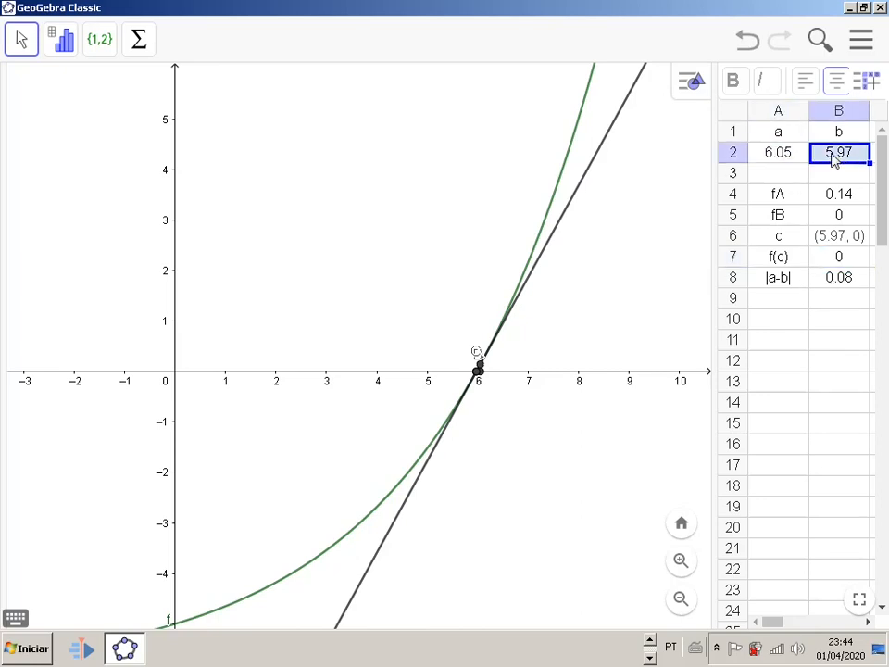